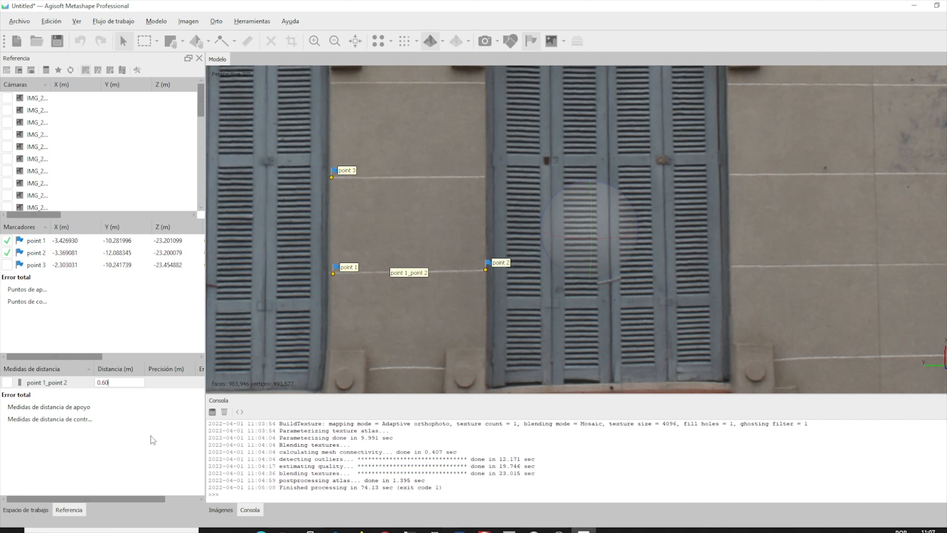
- Confirm the 0.60 m distance for the point 1–point 2 scale bar and create a scale bar between point 1 and point 3
{"action": "key", "text": "Return"}
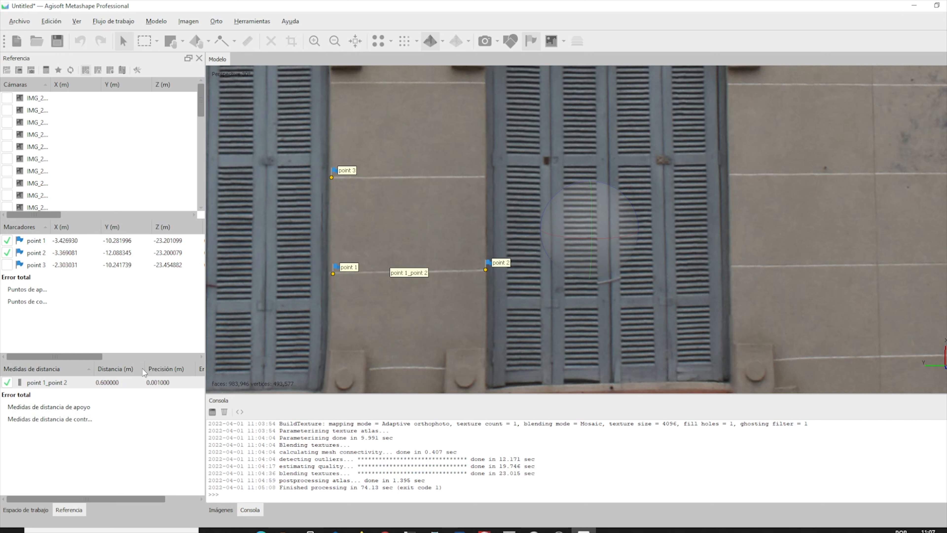
{"action": "left_click", "coordinate": [7, 252]}
{"action": "left_click", "coordinate": [7, 264]}
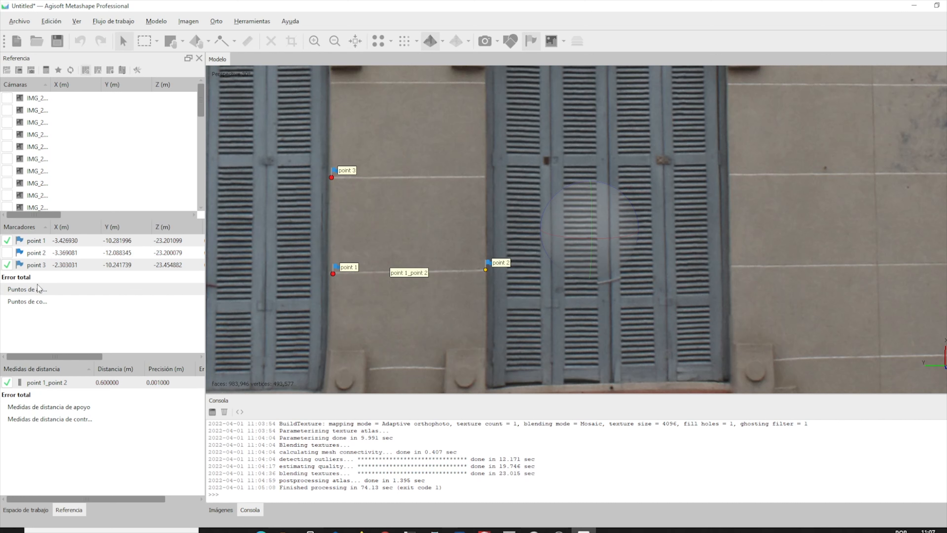
{"action": "right_click", "coordinate": [145, 265]}
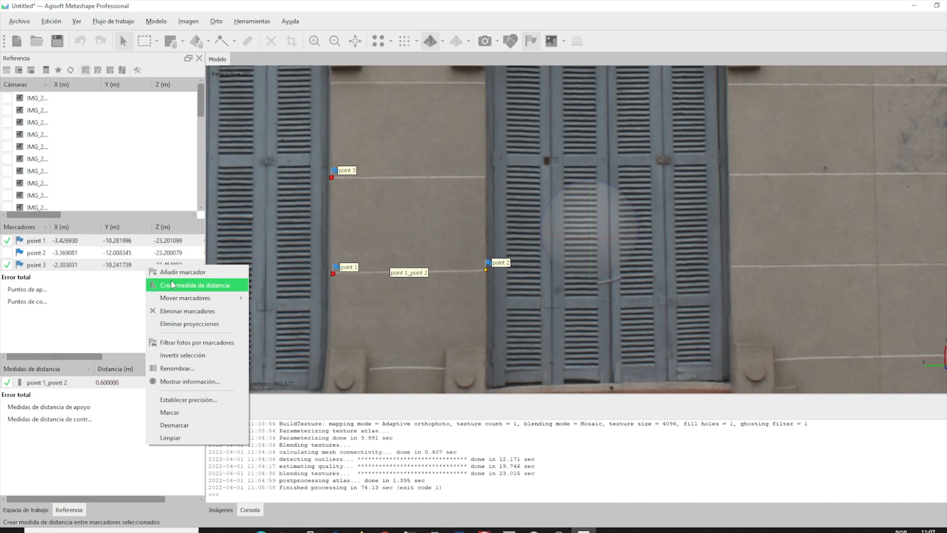
{"action": "left_click", "coordinate": [189, 286]}
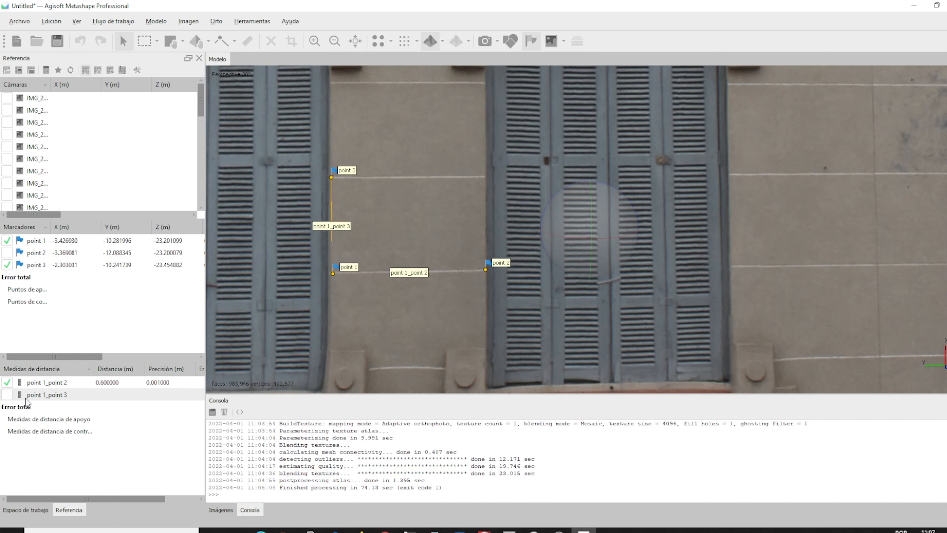
- Set the point 1–point 3 scale bar distance to 0.37 m and update the model's reference transform
{"action": "double_click", "coordinate": [106, 398]}
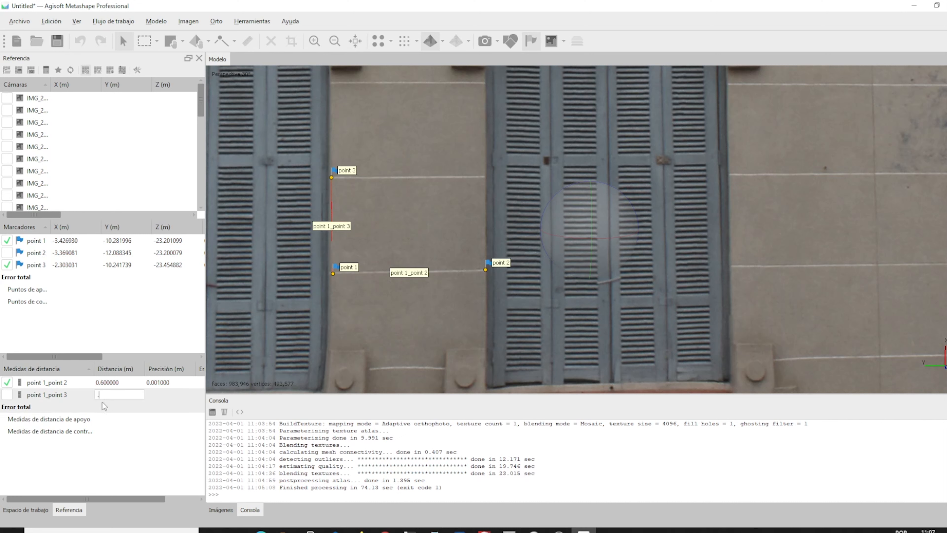
{"action": "type", "text": "0.37"}
{"action": "key", "text": "Return"}
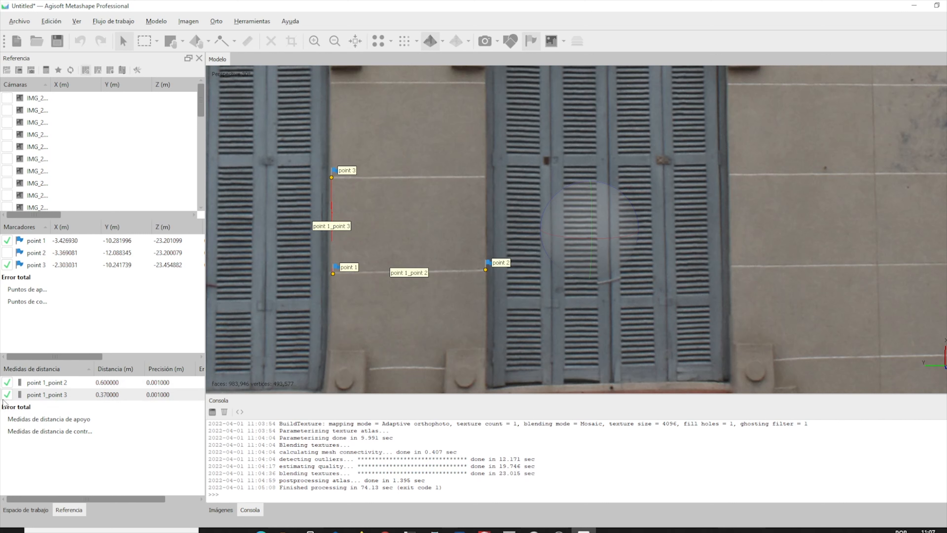
{"action": "left_click", "coordinate": [70, 69]}
- Measure the vertical spacing between the two light wall joints at and above point 3 with the ruler
{"action": "left_click_drag", "start_coordinate": [895, 378], "coordinate": [632, 120]}
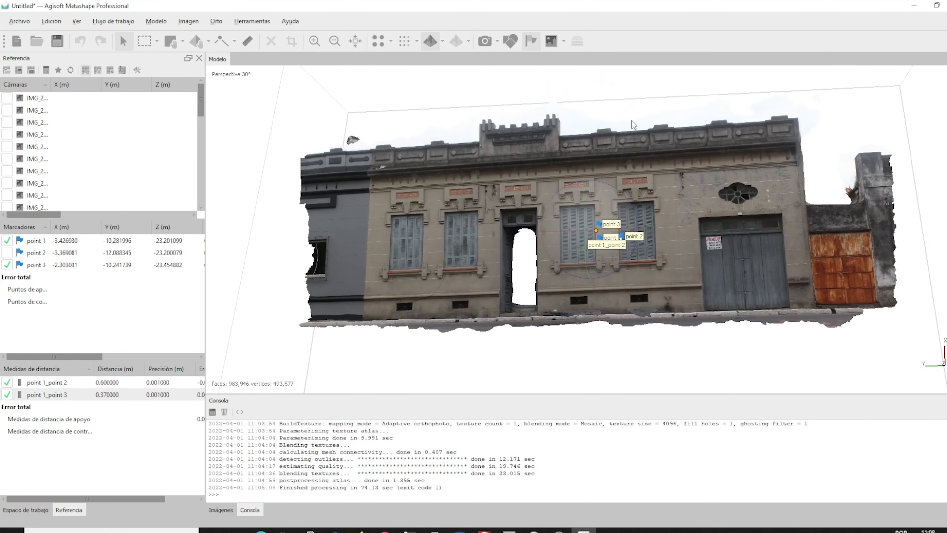
{"action": "scroll", "coordinate": [563, 210], "scroll_direction": "up", "scroll_amount": 6}
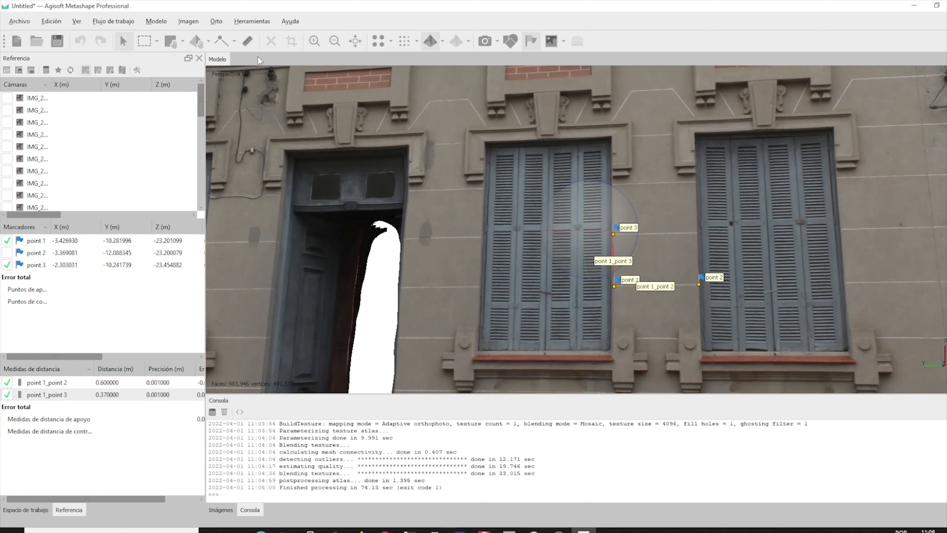
{"action": "left_click", "coordinate": [247, 41]}
{"action": "scroll", "coordinate": [634, 231], "scroll_direction": "up", "scroll_amount": 3}
{"action": "left_click", "coordinate": [676, 148]}
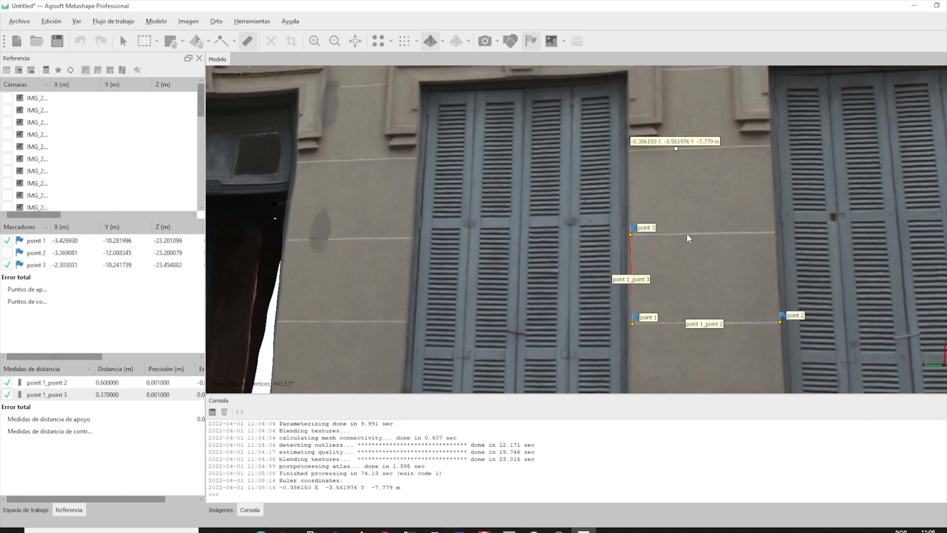
{"action": "left_click", "coordinate": [683, 233]}
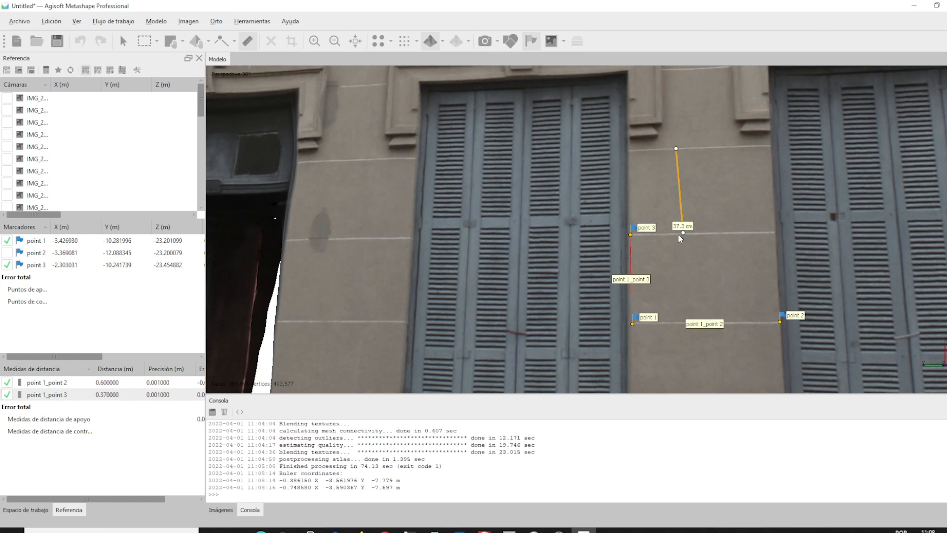
{"action": "key", "text": "Escape"}
- Measure the wall width between the two shuttered windows, just above point 3
{"action": "scroll", "coordinate": [635, 202], "scroll_direction": "up", "scroll_amount": 1}
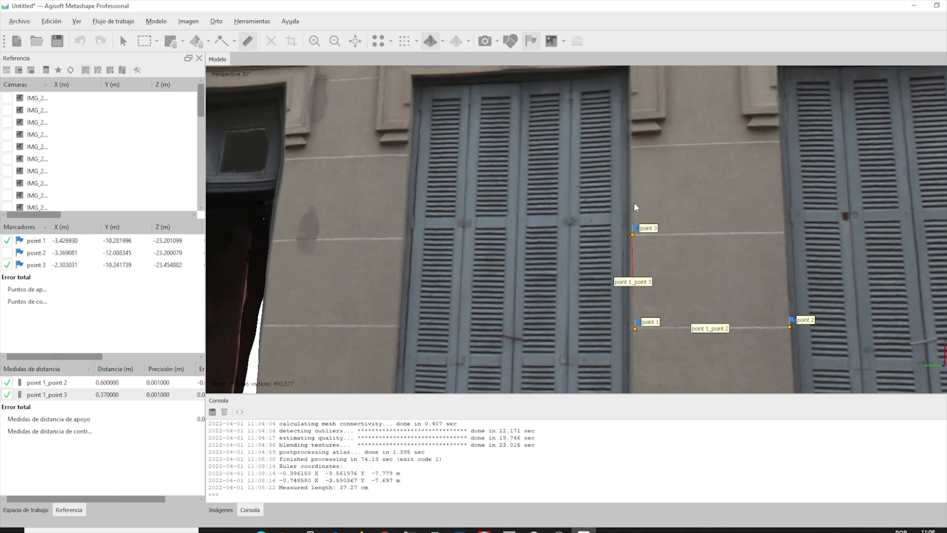
{"action": "left_click", "coordinate": [631, 206]}
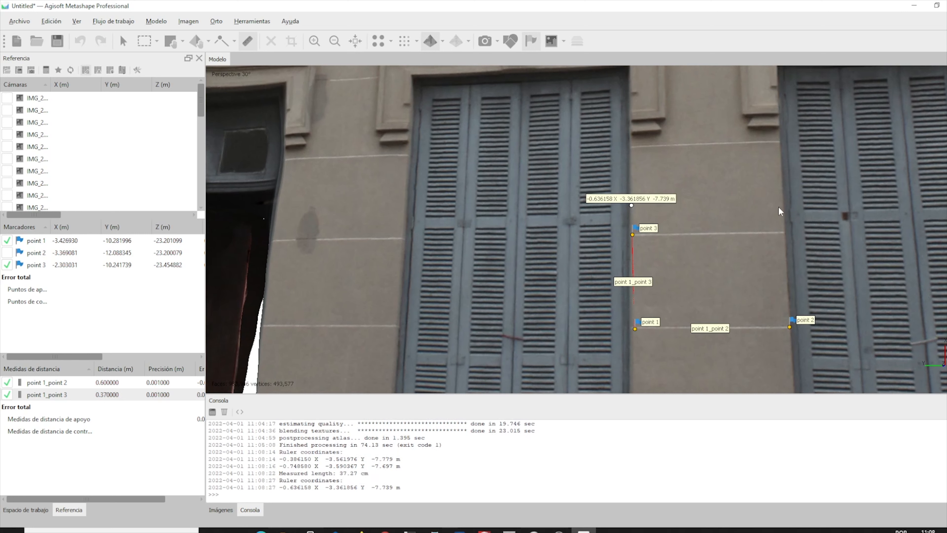
{"action": "left_click", "coordinate": [783, 200]}
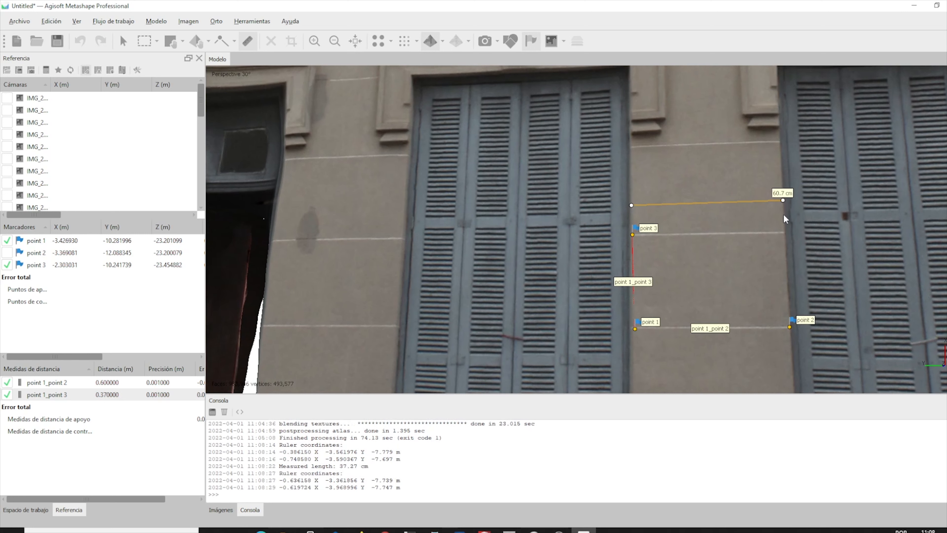
{"action": "key", "text": "Escape"}
- Measure the width of a small detail on the facade ornament above the window beside the markers
{"action": "left_click", "coordinate": [492, 248]}
{"action": "scroll", "coordinate": [380, 258], "scroll_direction": "down", "scroll_amount": 6}
{"action": "scroll", "coordinate": [279, 258], "scroll_direction": "up", "scroll_amount": 4}
{"action": "scroll", "coordinate": [297, 198], "scroll_direction": "down", "scroll_amount": 4}
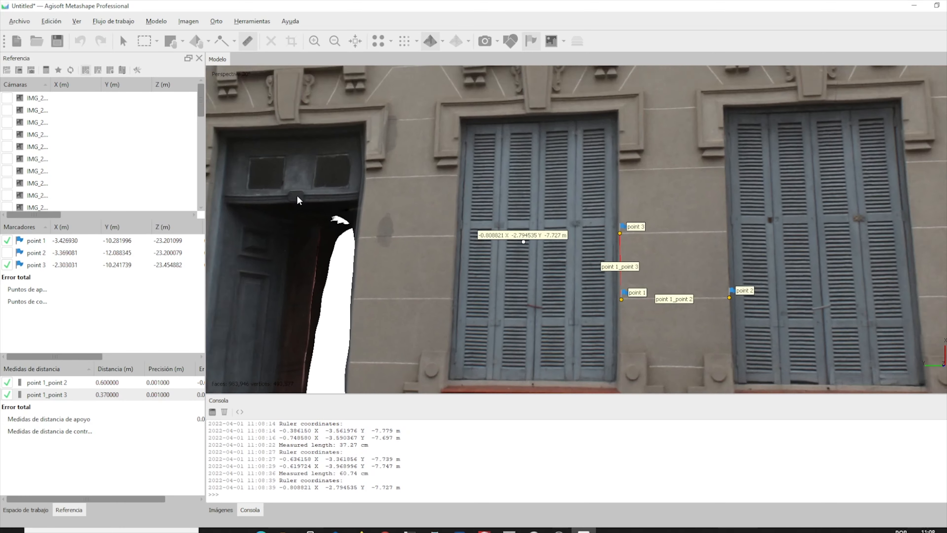
{"action": "scroll", "coordinate": [260, 158], "scroll_direction": "up", "scroll_amount": 2}
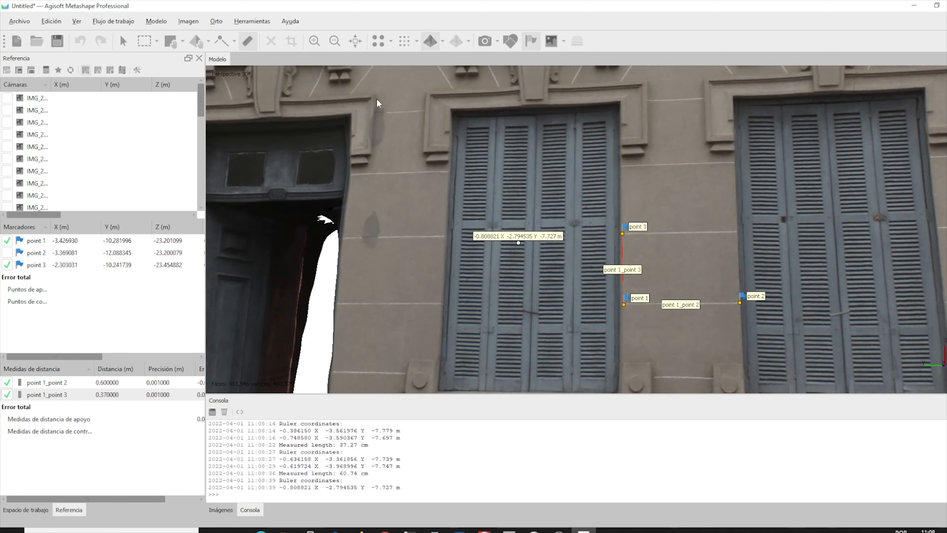
{"action": "middle_click_drag", "start_coordinate": [526, 113], "coordinate": [539, 337]}
{"action": "left_click", "coordinate": [483, 119]}
{"action": "key", "text": "Escape"}
{"action": "left_click", "coordinate": [483, 118]}
{"action": "left_click", "coordinate": [493, 118]}
{"action": "key", "text": "Escape"}
{"action": "scroll", "coordinate": [526, 214], "scroll_direction": "down", "scroll_amount": 5}
{"action": "left_click", "coordinate": [534, 248]}
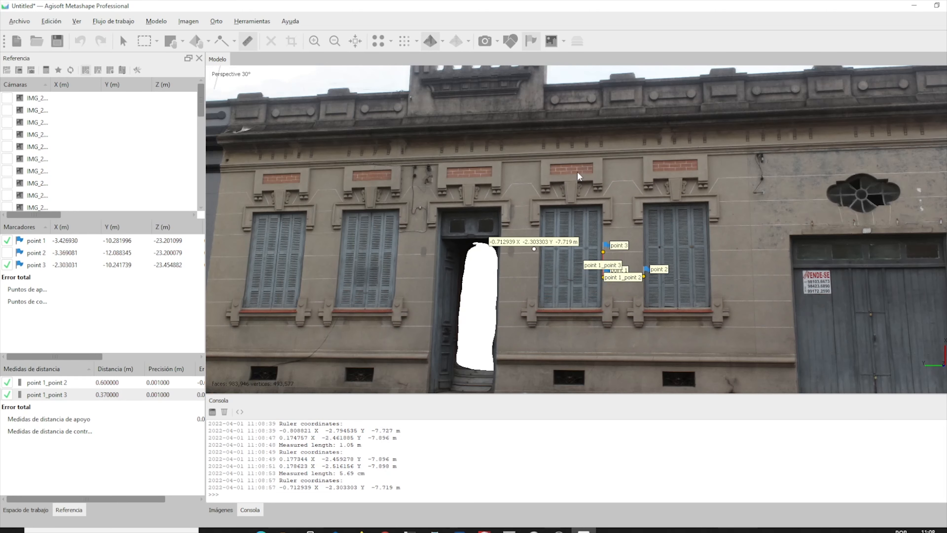
{"action": "scroll", "coordinate": [551, 255], "scroll_direction": "up", "scroll_amount": 3}
{"action": "left_click", "coordinate": [575, 268]}
{"action": "key", "text": "Escape"}
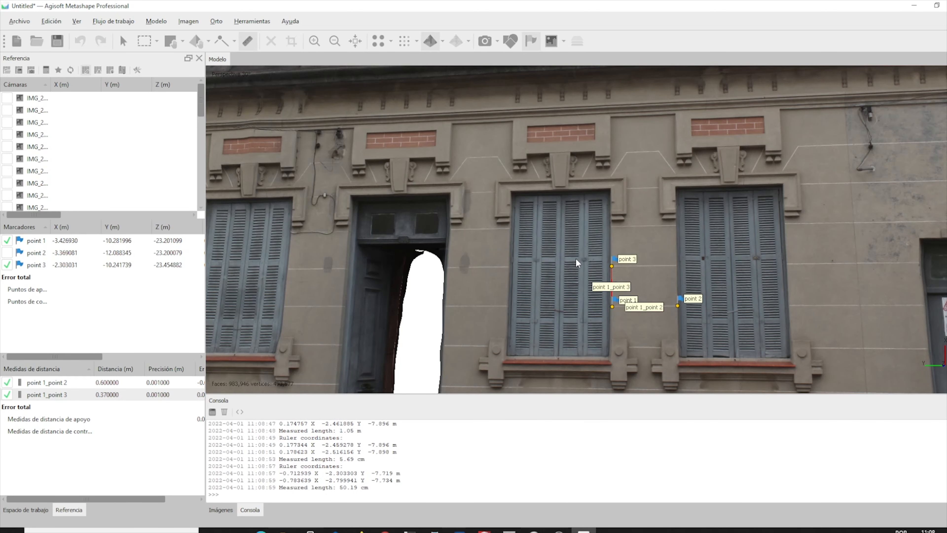
- Hide the markers, return to the project's workspace tree and save the project as casarao in the Casarao > Agisoft folder
{"action": "left_click", "coordinate": [531, 41]}
{"action": "left_click", "coordinate": [25, 509]}
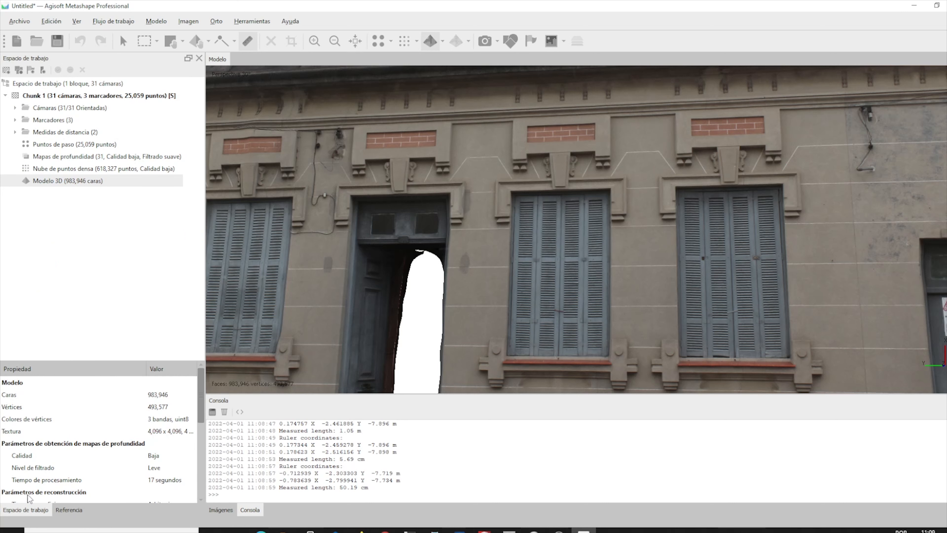
{"action": "left_click", "coordinate": [20, 21]}
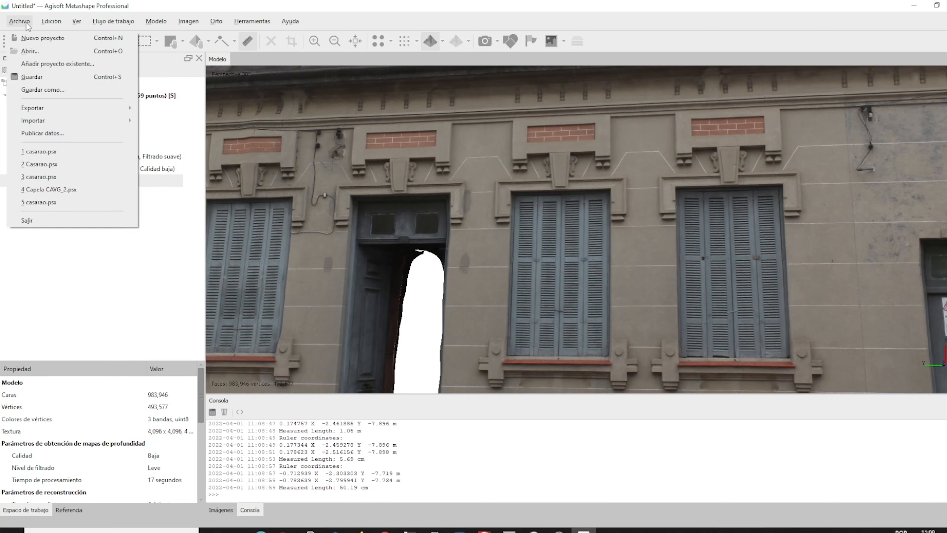
{"action": "left_click", "coordinate": [47, 90]}
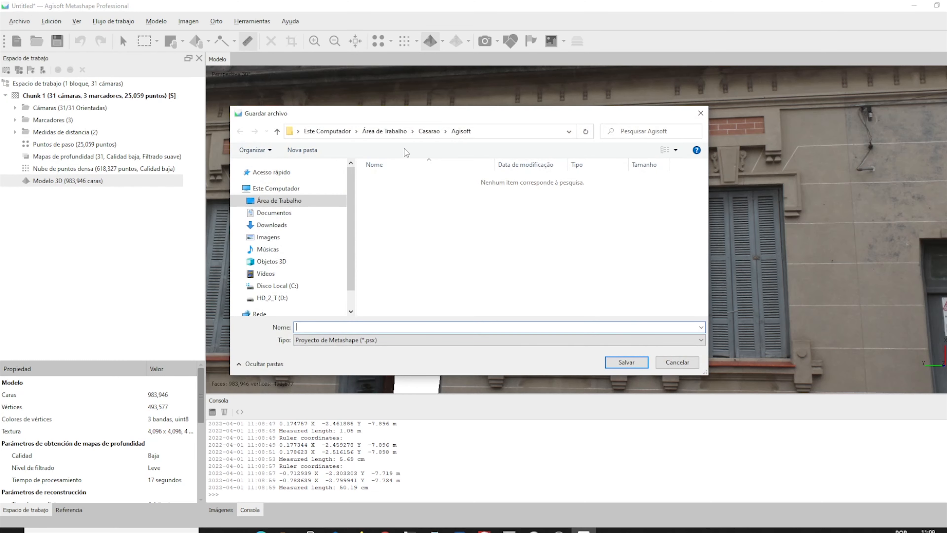
{"action": "left_click", "coordinate": [430, 132]}
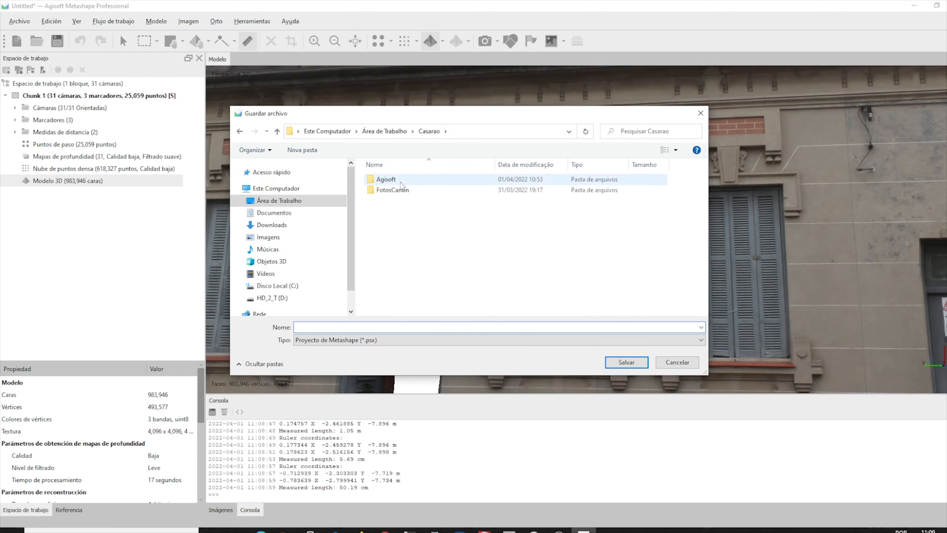
{"action": "double_click", "coordinate": [377, 179]}
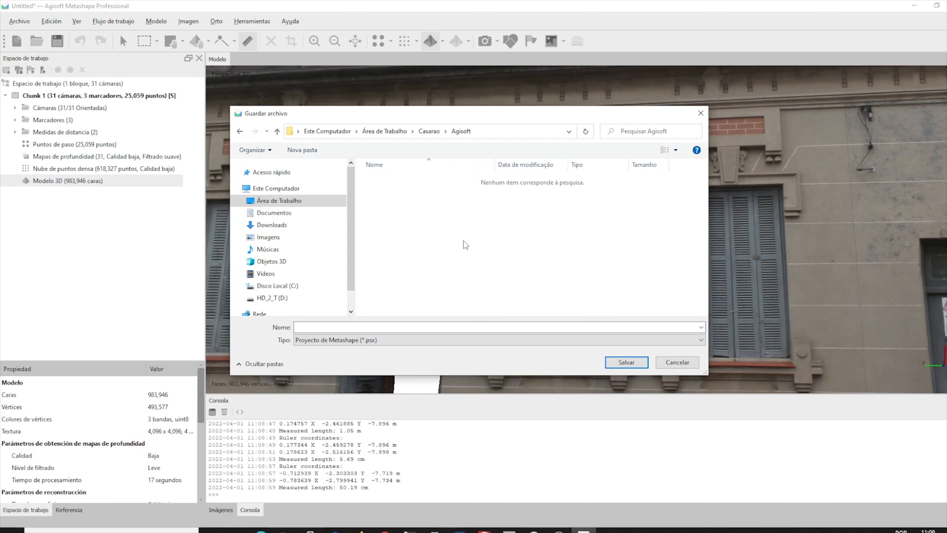
{"action": "left_click", "coordinate": [431, 133]}
{"action": "double_click", "coordinate": [388, 182]}
{"action": "left_click", "coordinate": [499, 327]}
{"action": "type", "text": "casarao"}
{"action": "left_click", "coordinate": [626, 362]}
- Leave the ruler tool and rotate the reloaded facade model upright, facing the view
{"action": "scroll", "coordinate": [607, 269], "scroll_direction": "up", "scroll_amount": 8}
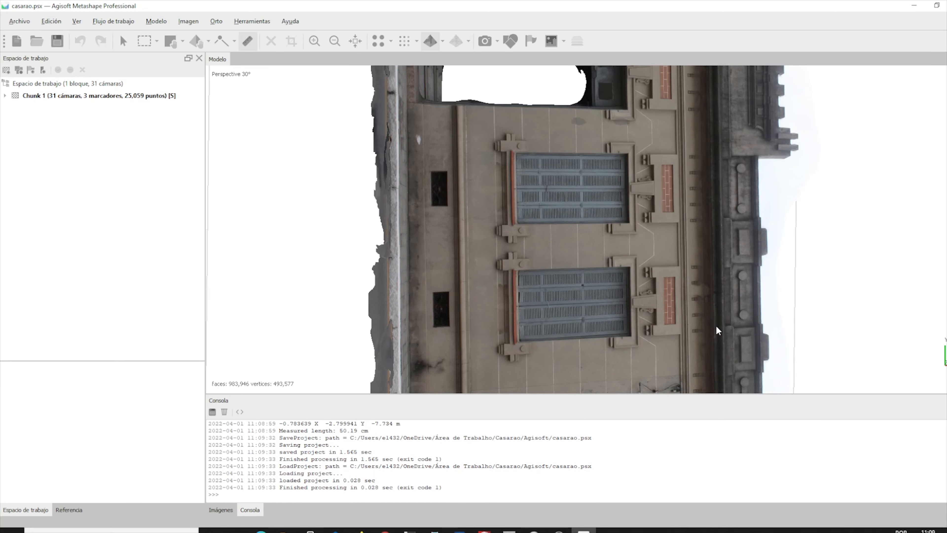
{"action": "left_click", "coordinate": [626, 251]}
{"action": "left_click", "coordinate": [534, 281]}
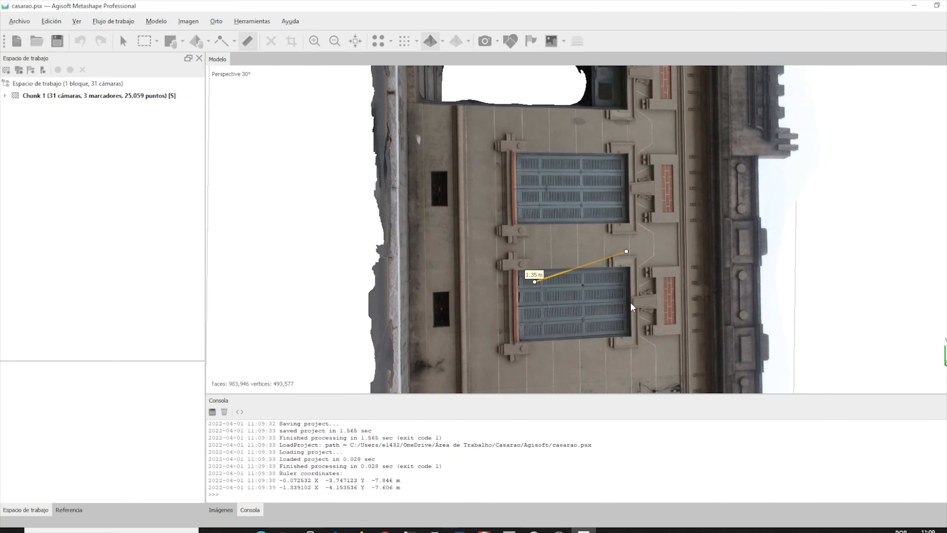
{"action": "left_click", "coordinate": [630, 303]}
{"action": "key", "text": "Escape"}
{"action": "left_click", "coordinate": [495, 220]}
{"action": "left_click_drag", "start_coordinate": [495, 220], "coordinate": [430, 215]}
{"action": "left_click", "coordinate": [123, 43]}
{"action": "left_click_drag", "start_coordinate": [533, 279], "coordinate": [622, 237]}
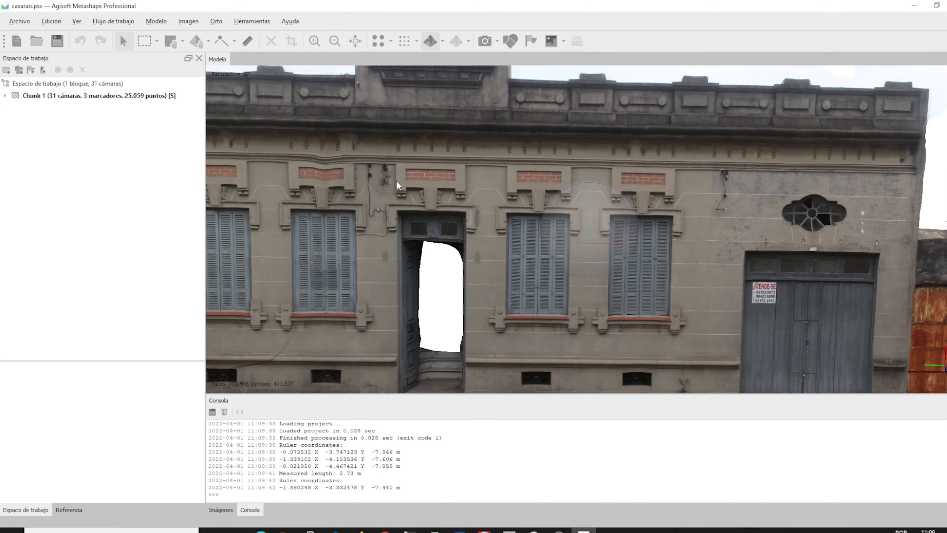
- Open the processing workflow commands for the saved project
{"action": "left_click", "coordinate": [113, 22]}
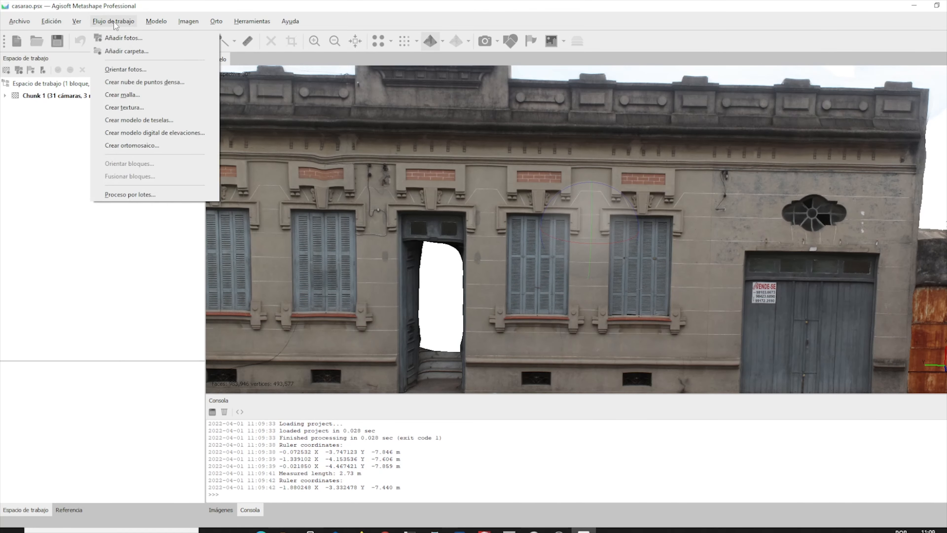